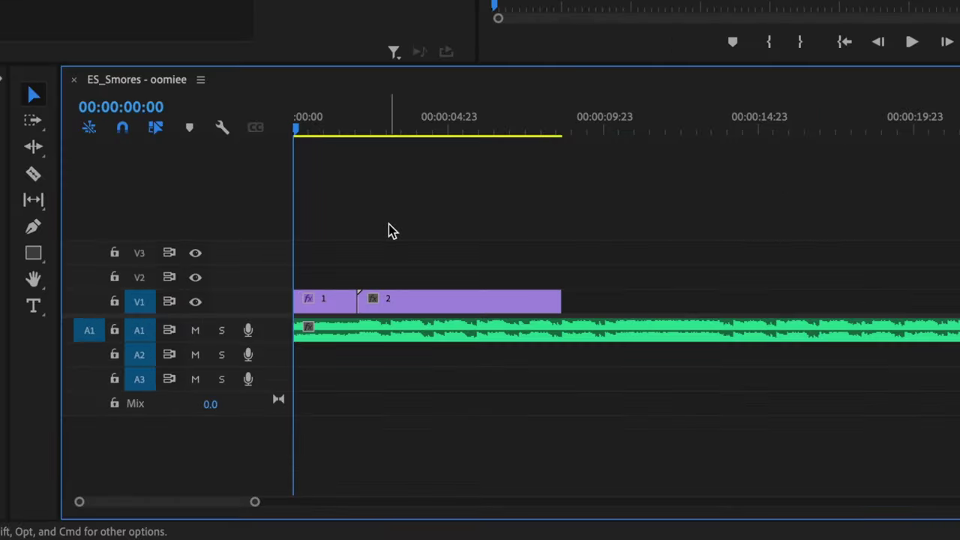
Heighten track A1 further by expanding it and dragging its lower boundary down
double_click(276, 333)
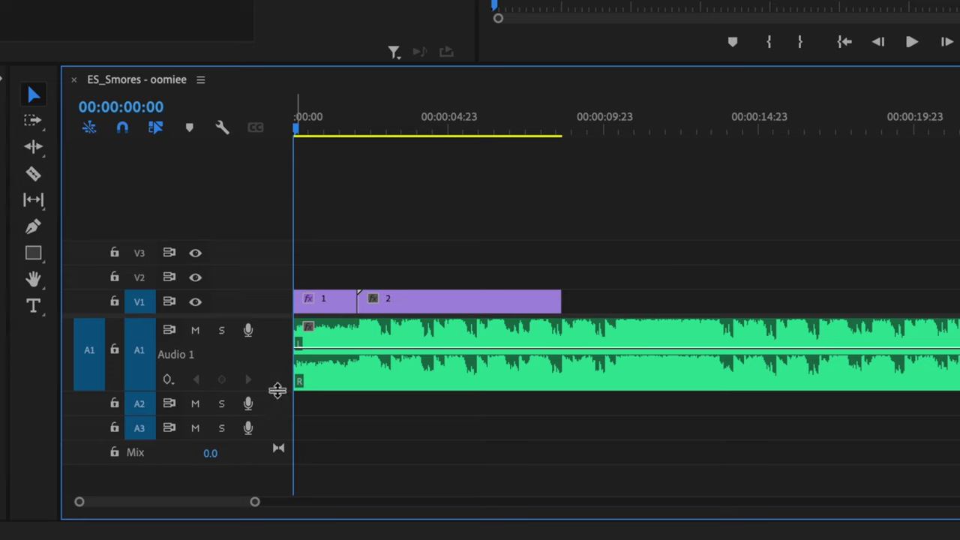
left_click_drag(277, 391, 281, 429)
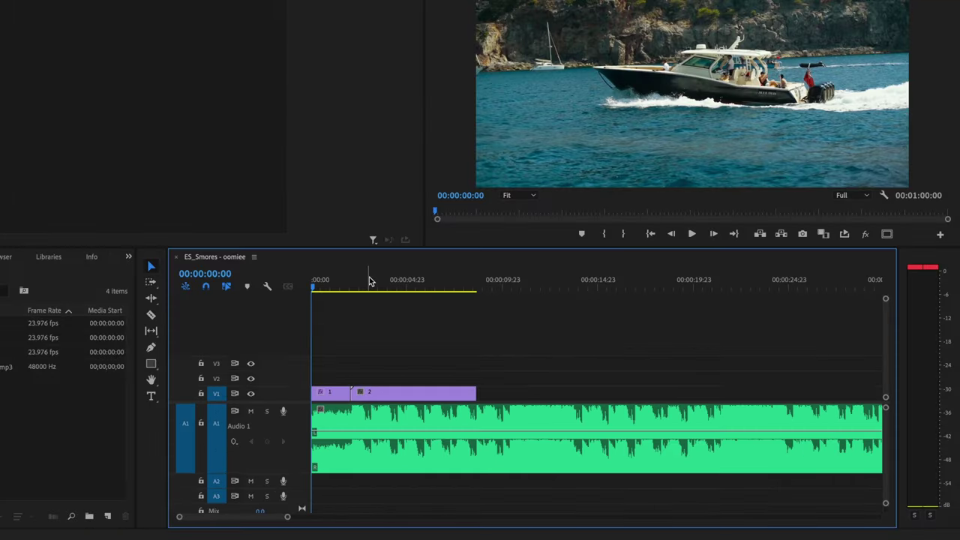
Play the sequence up to where the video clips end
key("space")
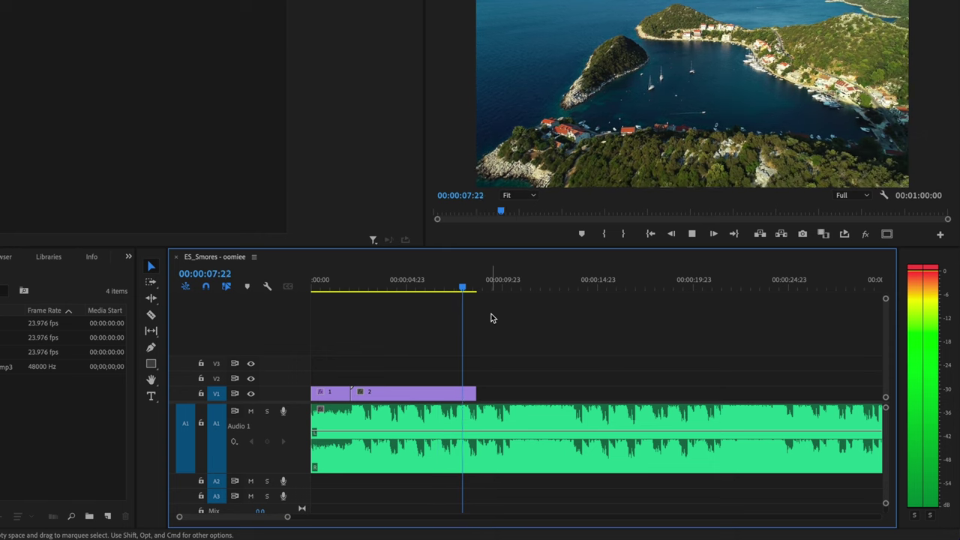
Stop playback and zoom the timeline in around the end of the video
key("space")
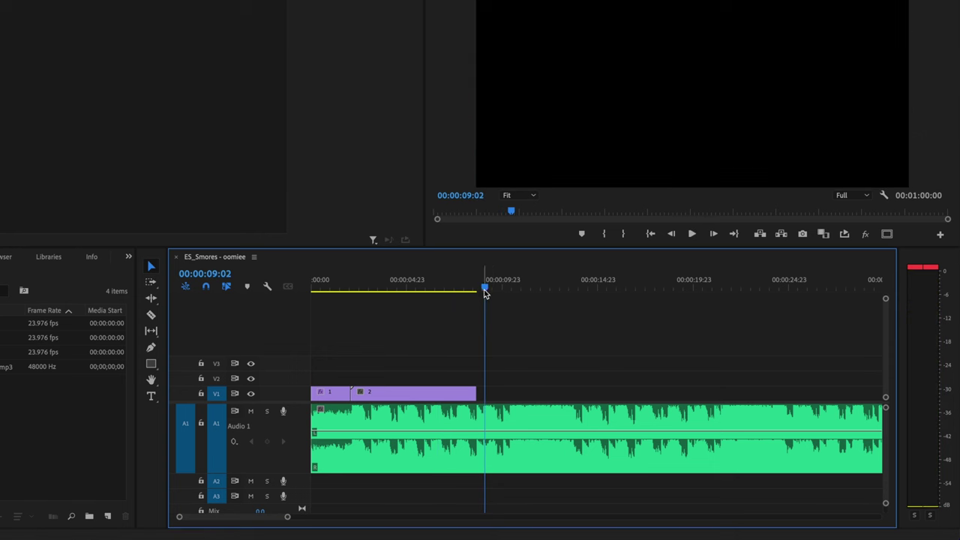
left_click_drag(484, 293, 475, 291)
key("equal")
key("equal")
key("equal")
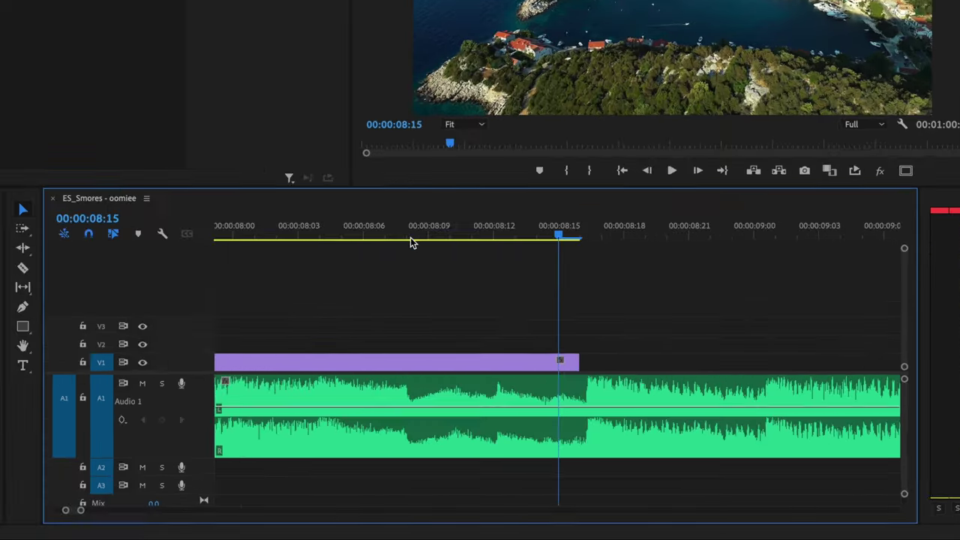
key("minus")
Replay the ending, snap the playhead to the V1 clip end, and select the A1 music clip
mouse_move(558, 234)
left_mouse_down()
mouse_move(582, 242)
mouse_move(569, 245)
left_mouse_up()
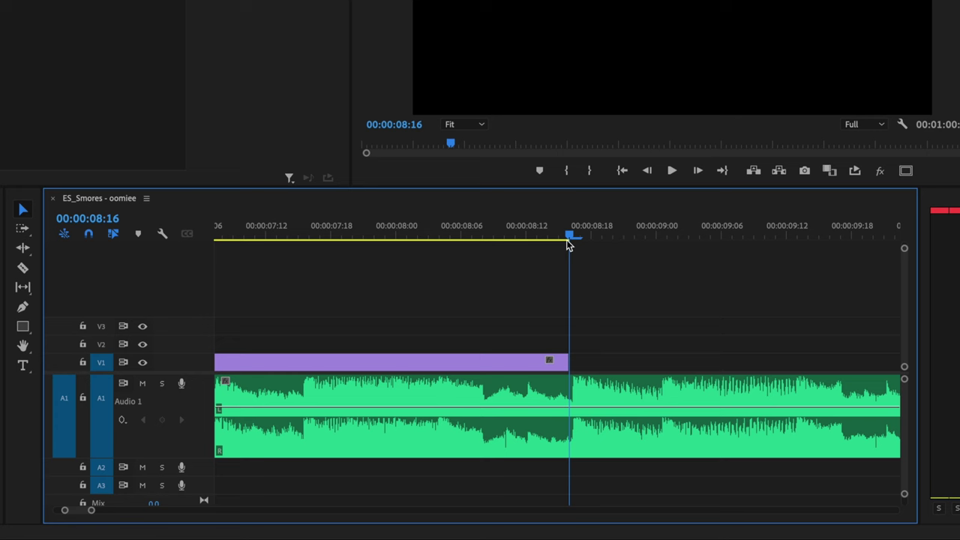
left_click_drag(576, 241, 521, 240)
key("space")
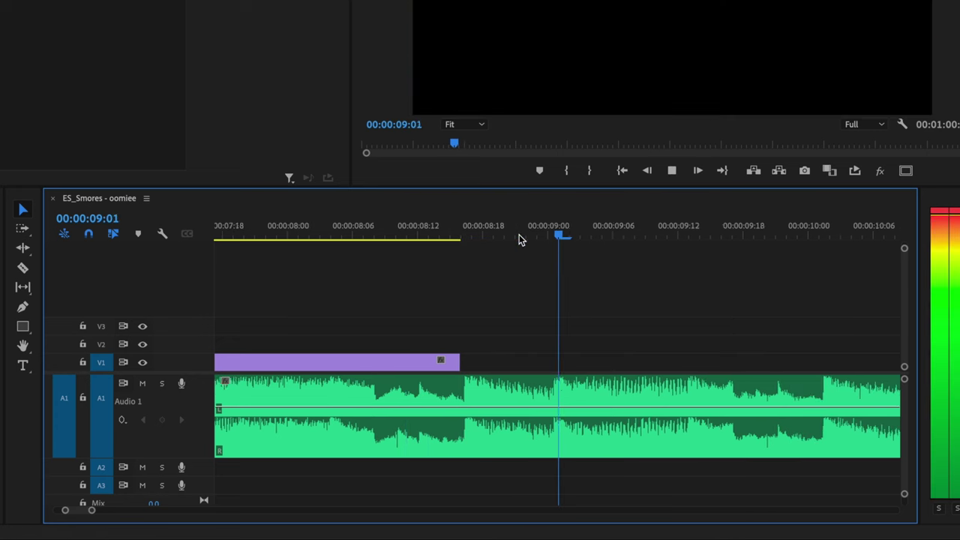
key("space")
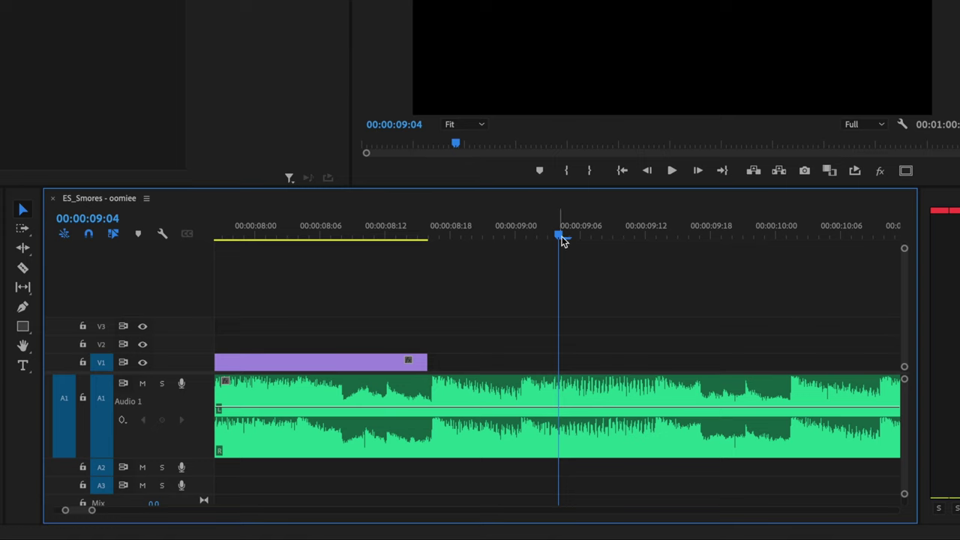
left_click_drag(563, 239, 432, 253)
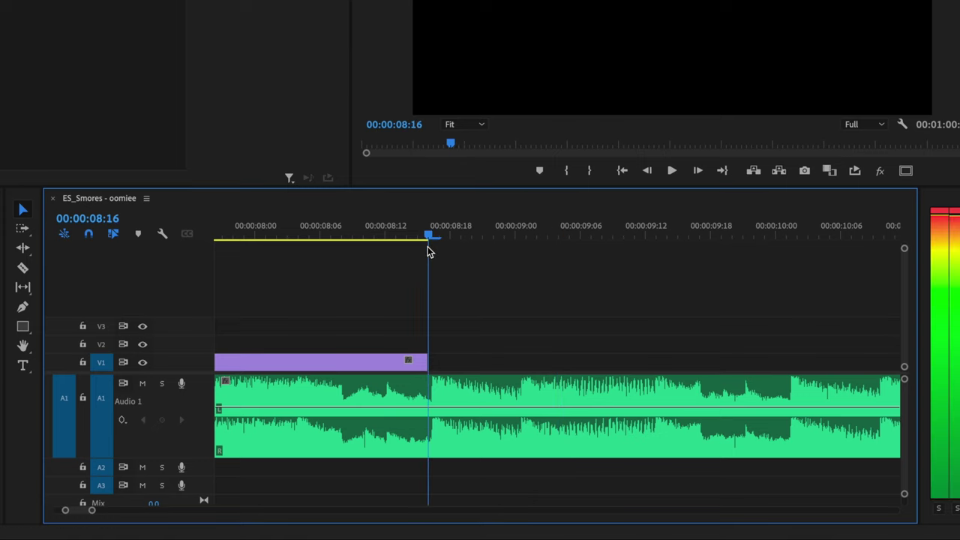
left_click(436, 390)
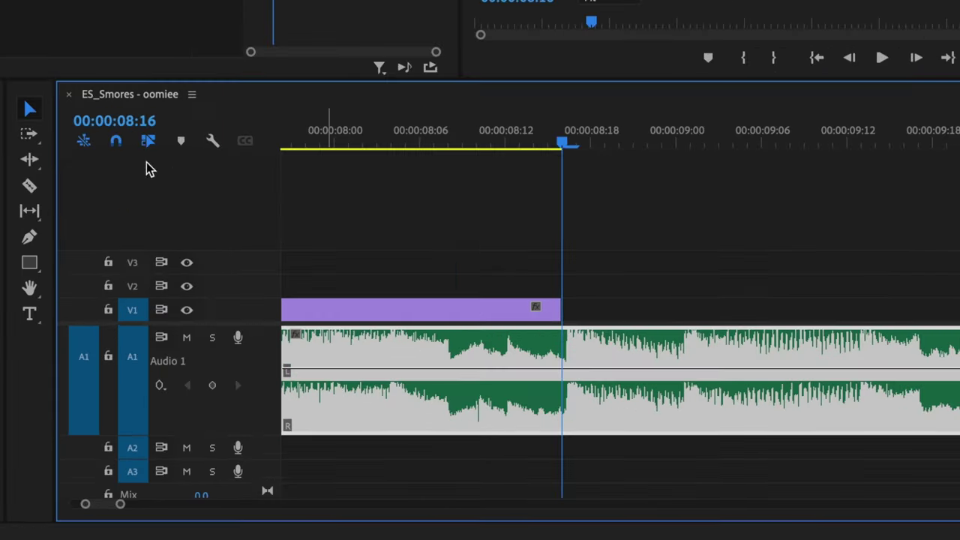
Razor the A1 music clip at 00:00:08:16 and again at 00:00:09:00
left_click(33, 188)
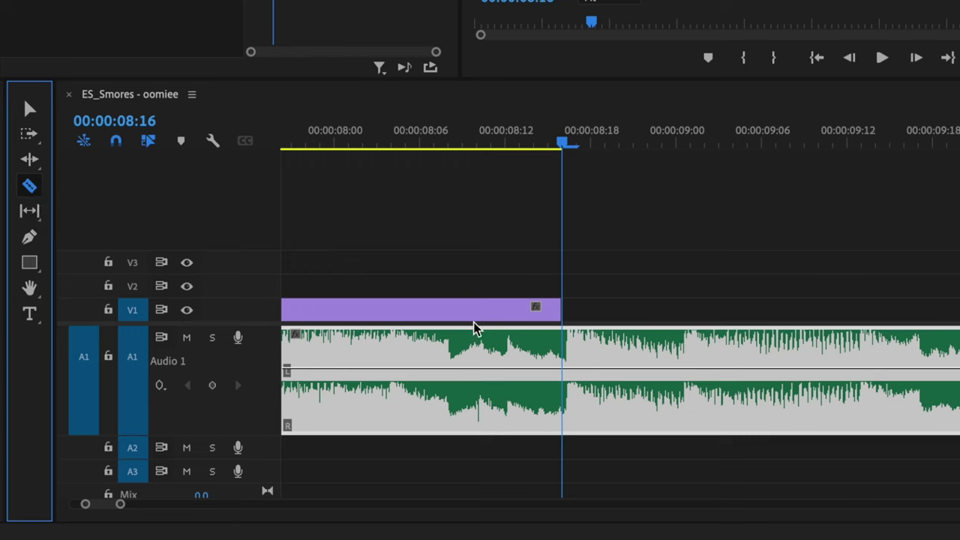
left_click(571, 364)
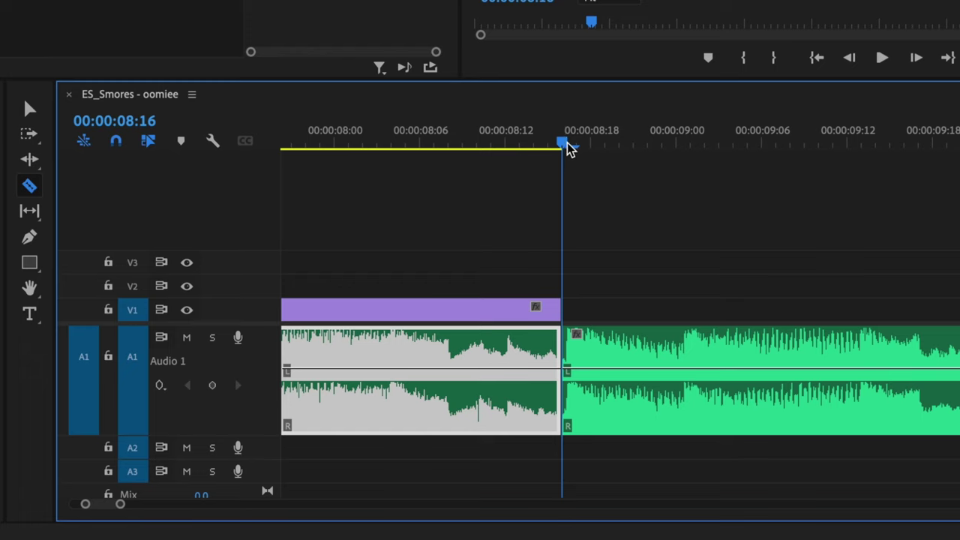
left_click_drag(578, 148, 682, 154)
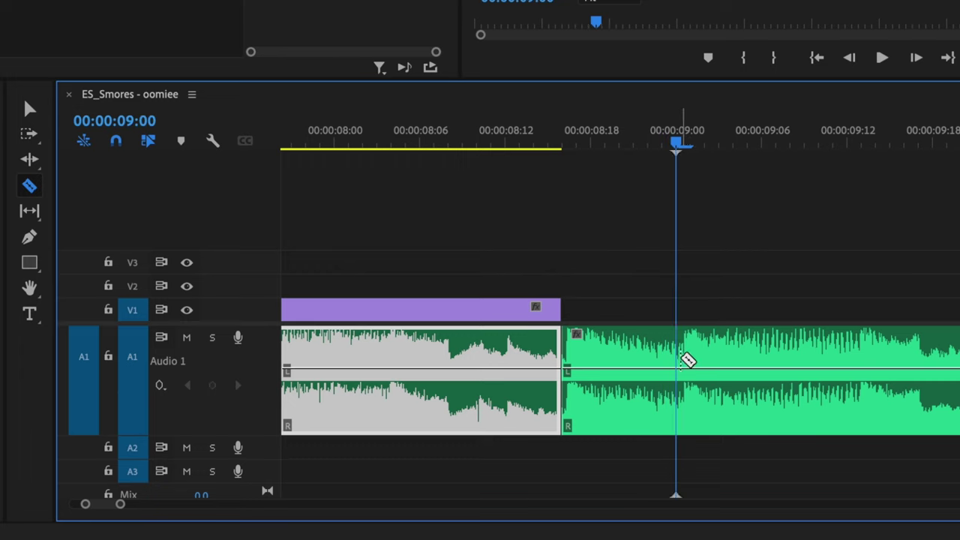
left_click(685, 359)
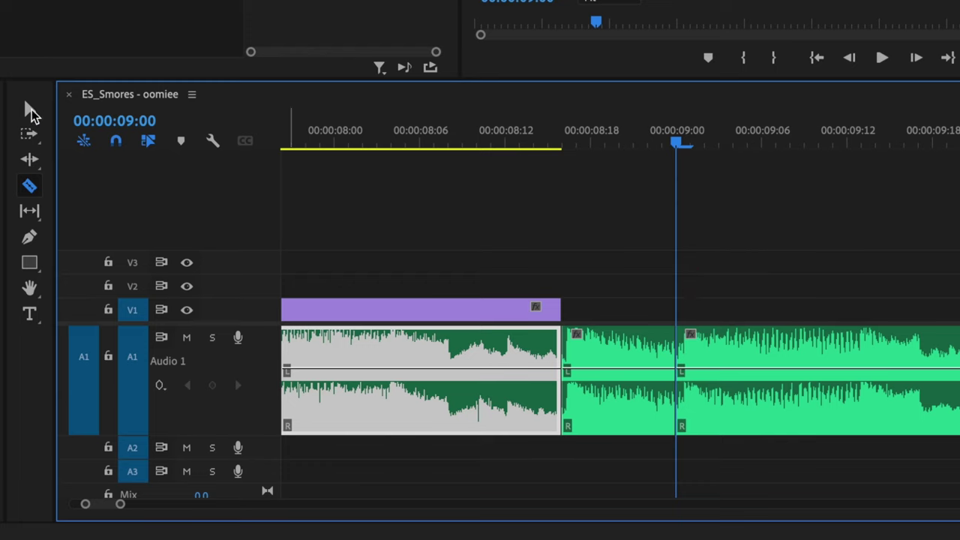
Delete the music past 00:00:09:00 and drag the 08:16–08:23 piece down onto A2
left_click(31, 109)
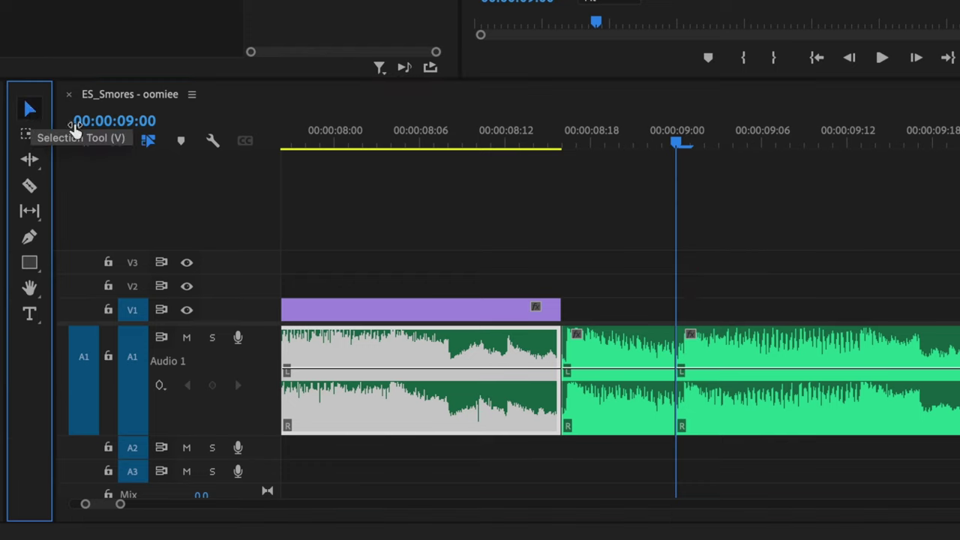
left_click(754, 364)
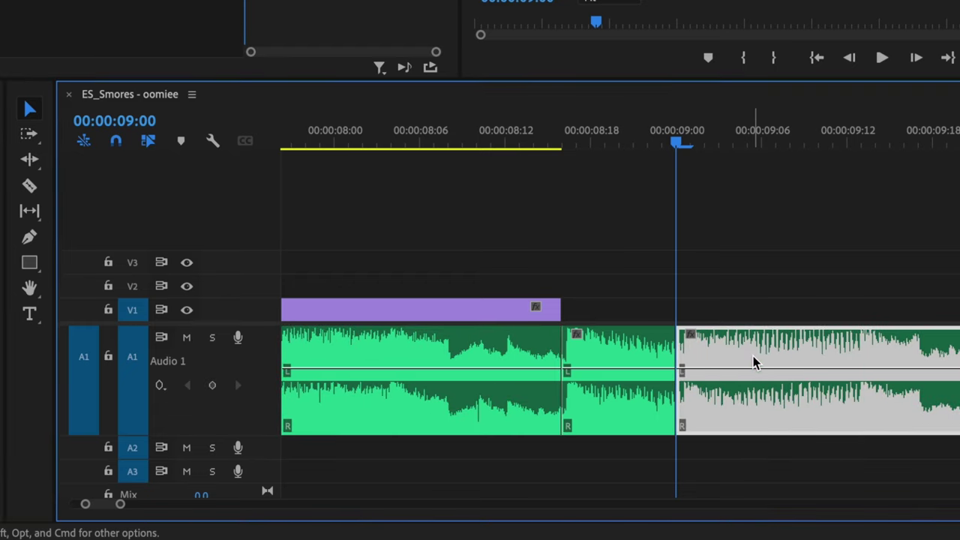
key("Delete")
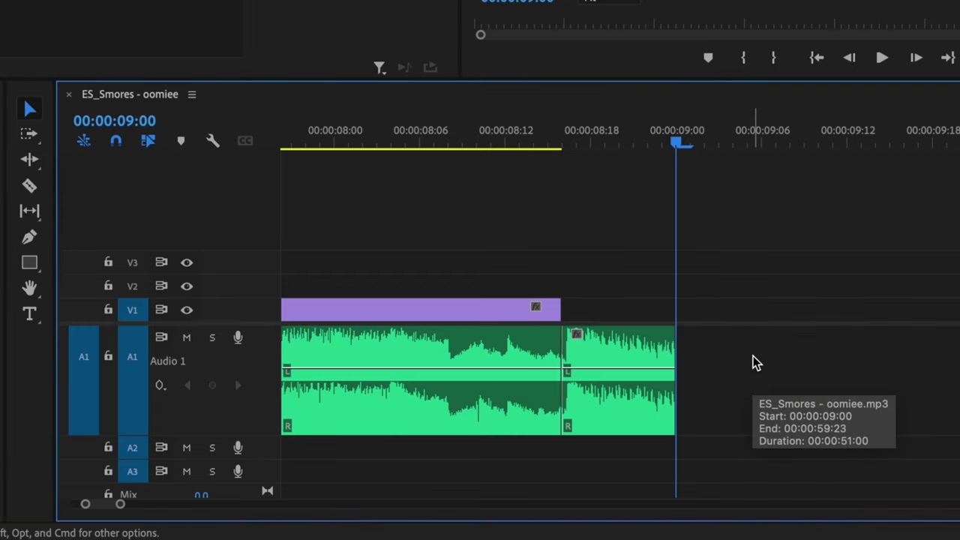
left_click(642, 415)
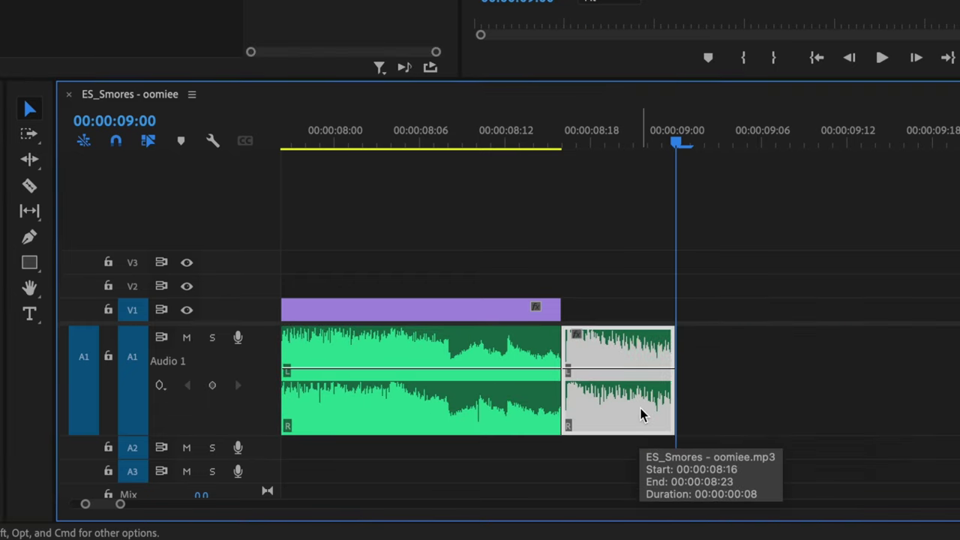
left_click_drag(634, 411, 634, 454)
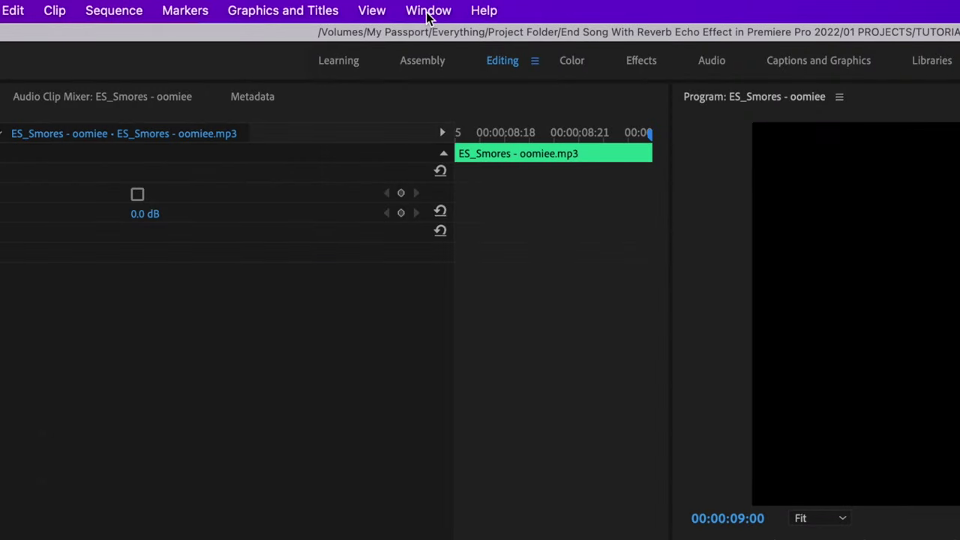
Show the Audio Track Mixer from the Window menu, check the clip mixer, then return to it
left_click(427, 12)
left_click(449, 249)
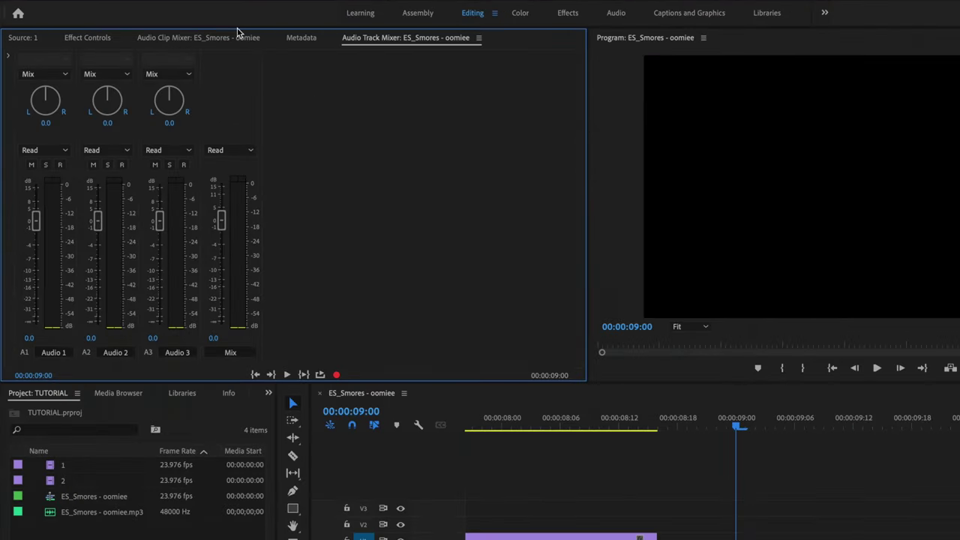
left_click(182, 39)
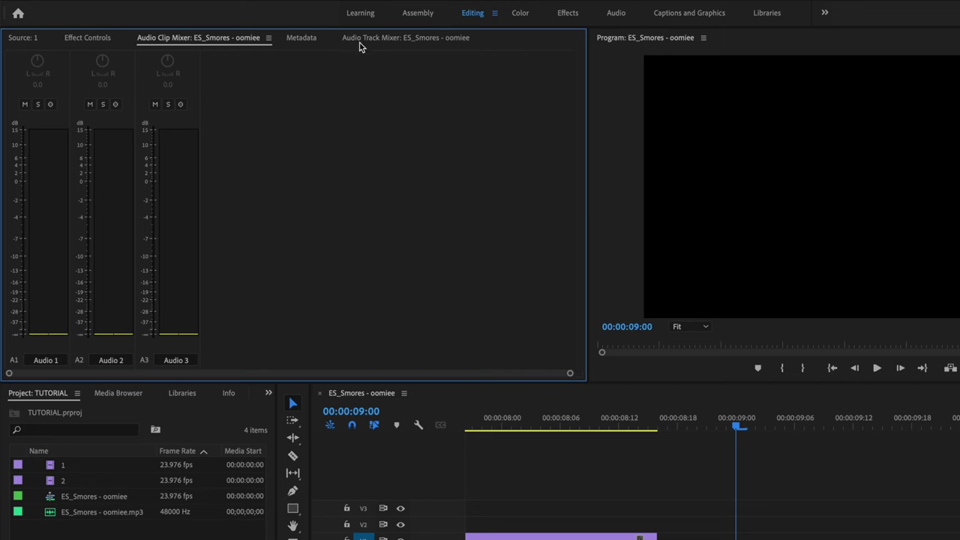
left_click(405, 41)
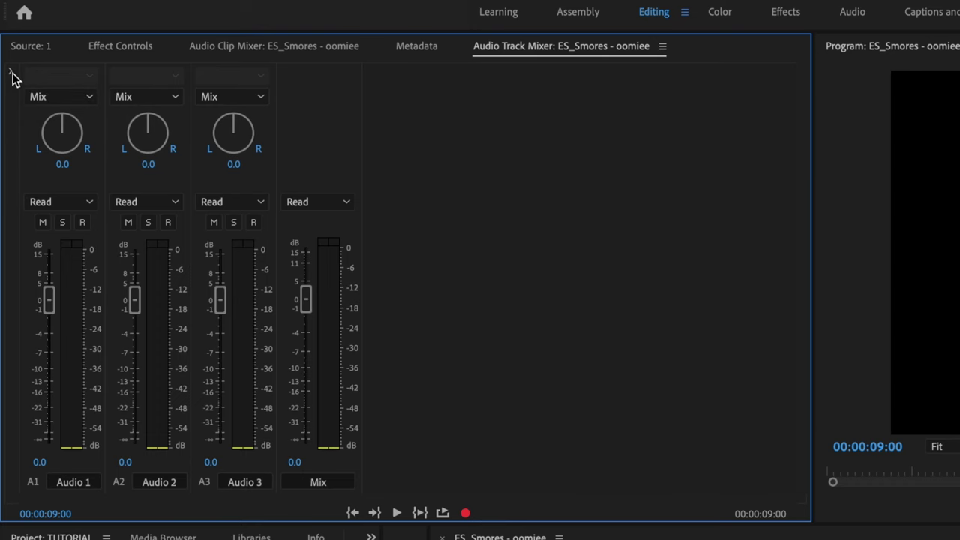
Insert Reverb > Studio Reverb into Audio 2's first effect slot and open its editor
left_click(10, 75)
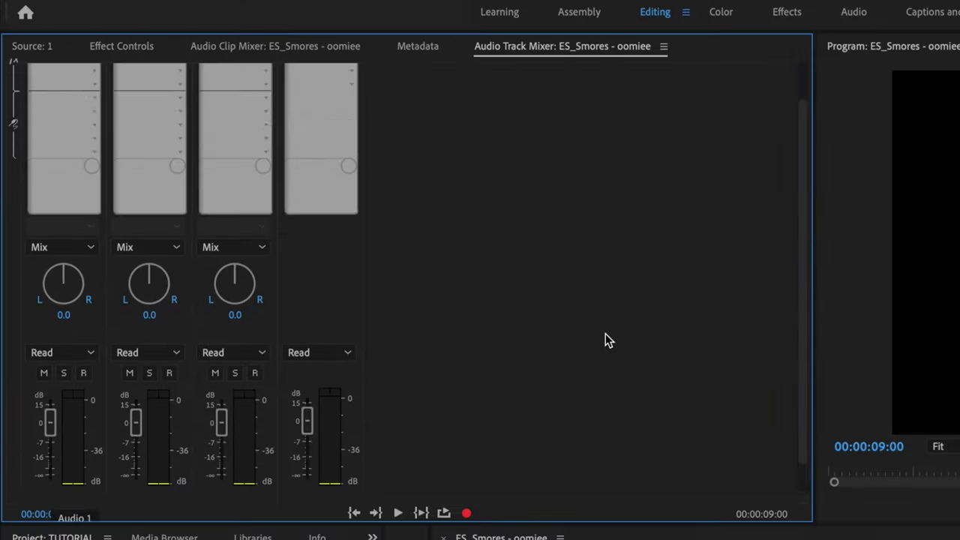
scroll(605, 339, "down", 1)
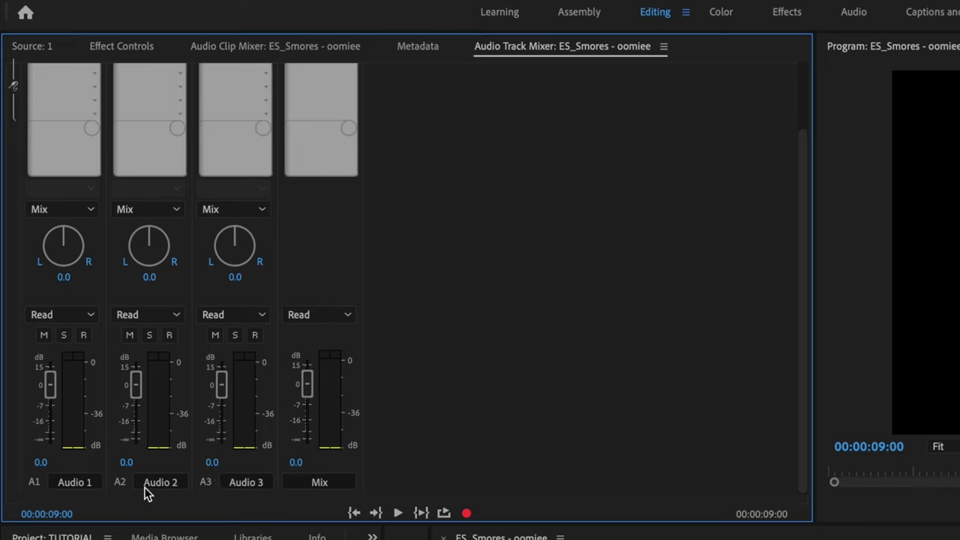
scroll(187, 369, "up", 2)
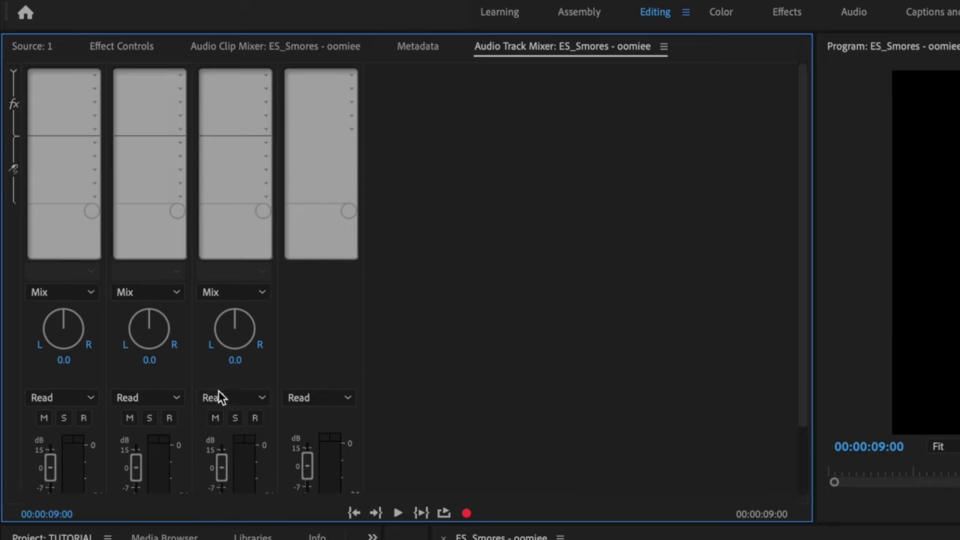
left_click(180, 76)
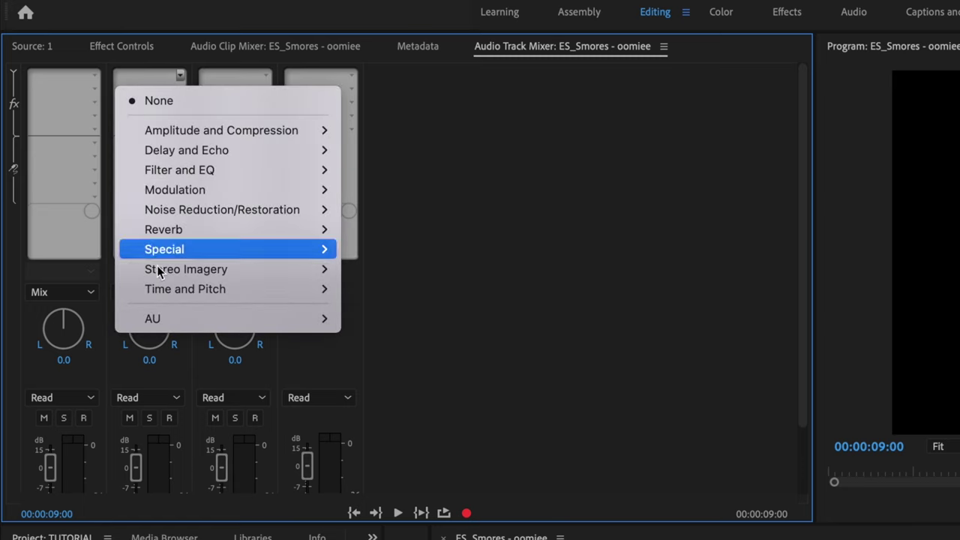
left_click(161, 375)
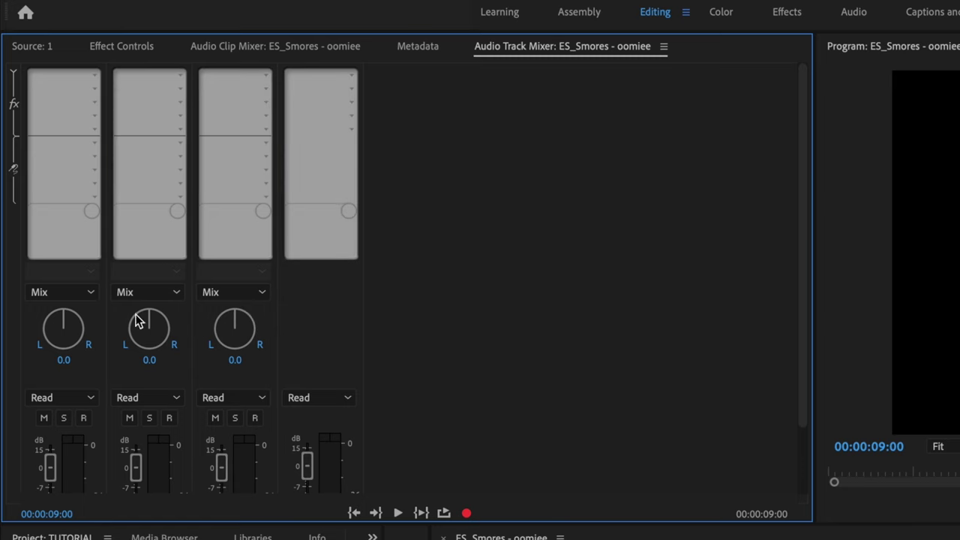
left_click(181, 75)
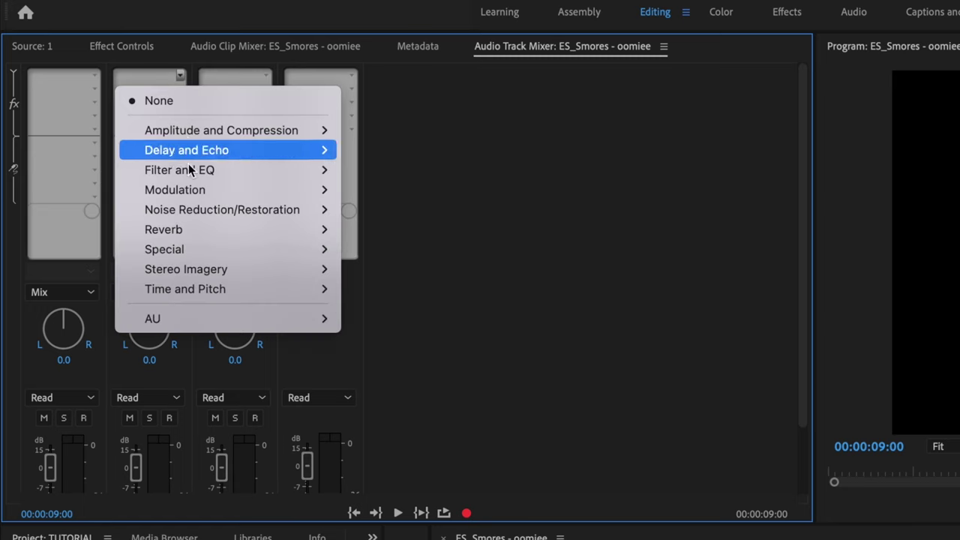
mouse_move(201, 230)
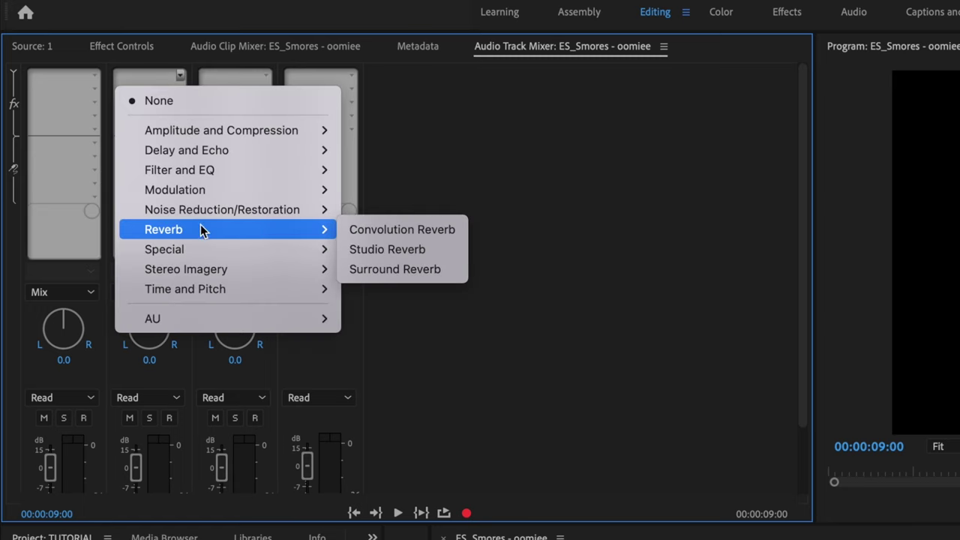
left_click(353, 255)
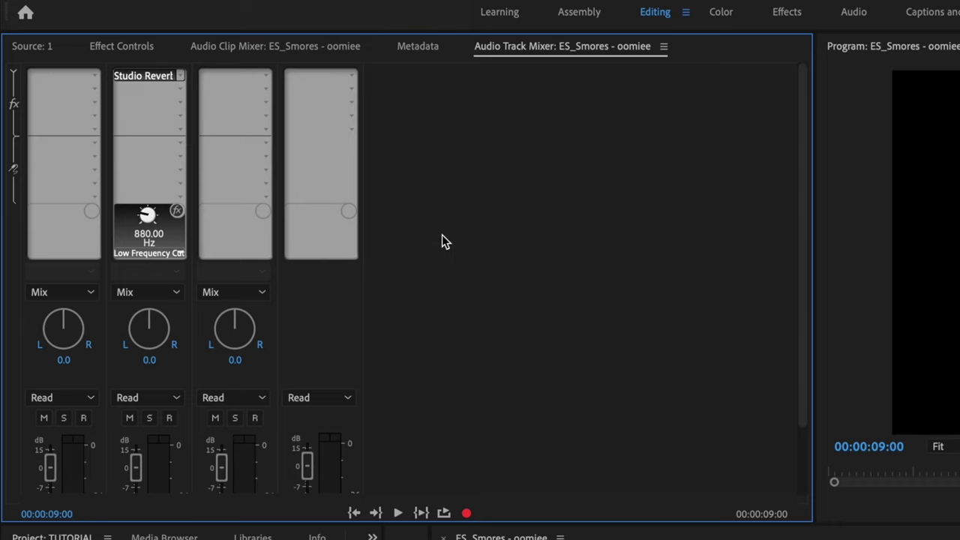
double_click(144, 77)
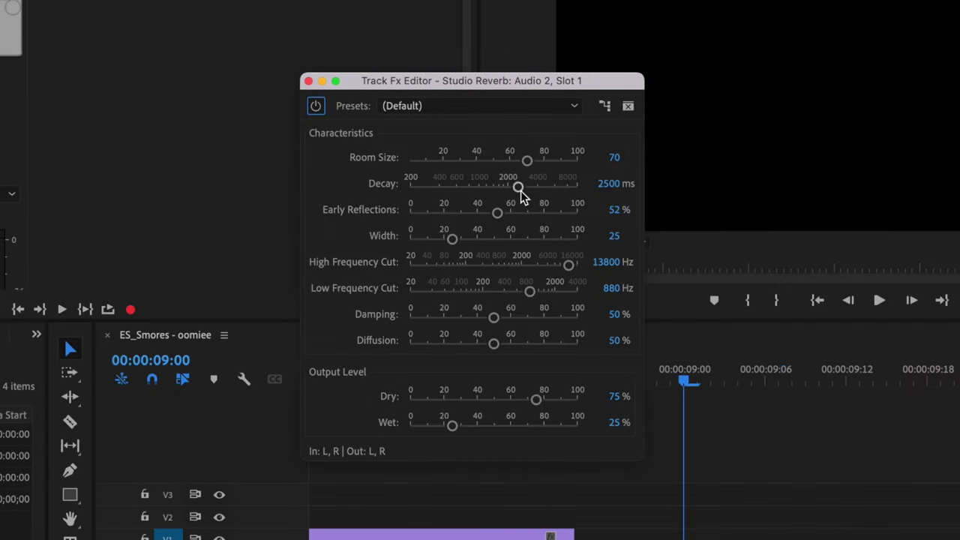
Set the Studio Reverb decay to 10000 ms and wet to 97 %, then play the ending
left_click_drag(520, 189, 619, 201)
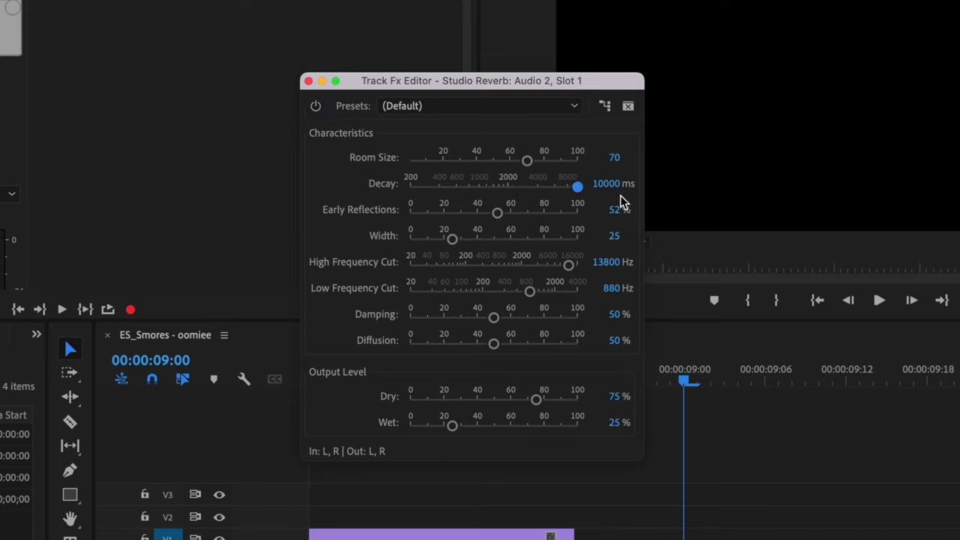
left_click_drag(454, 426, 579, 433)
left_click(604, 423)
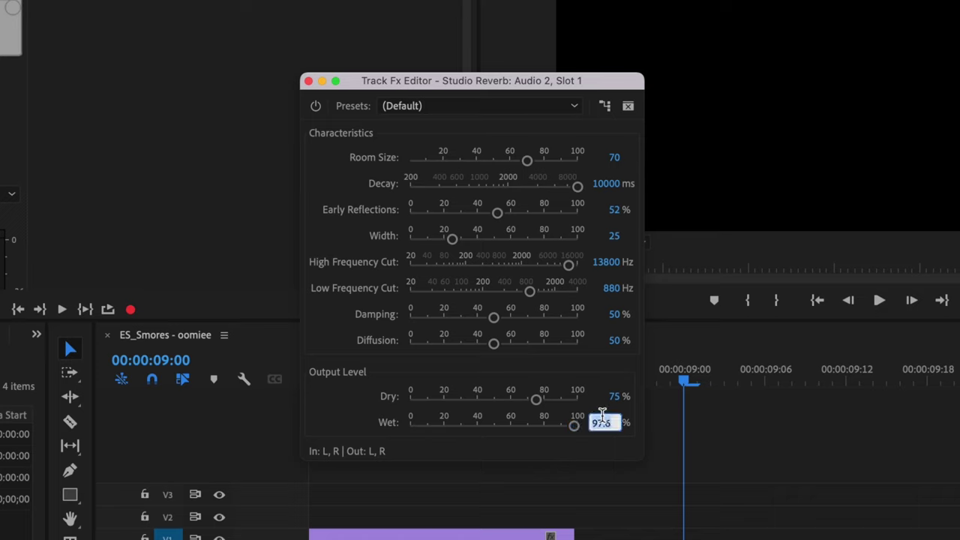
type("97")
key("Return")
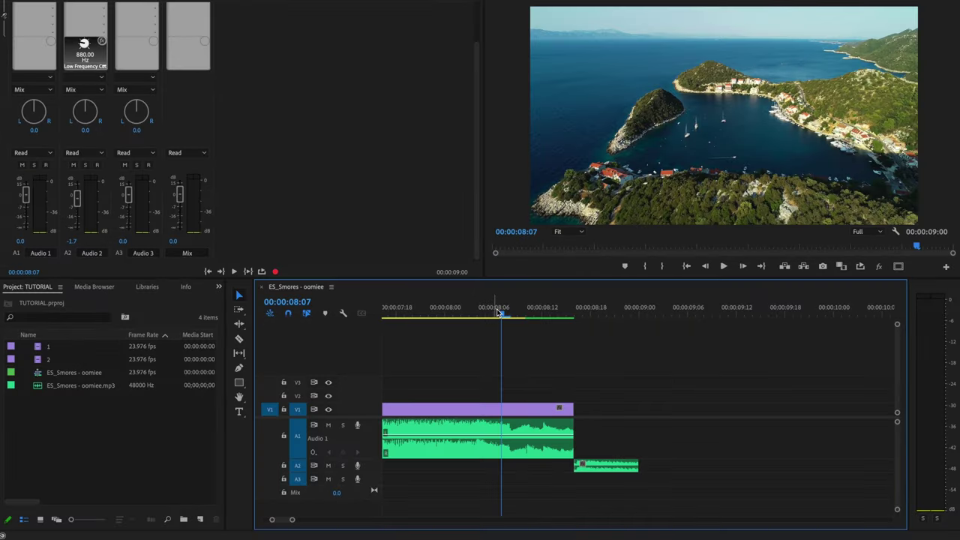
key("space")
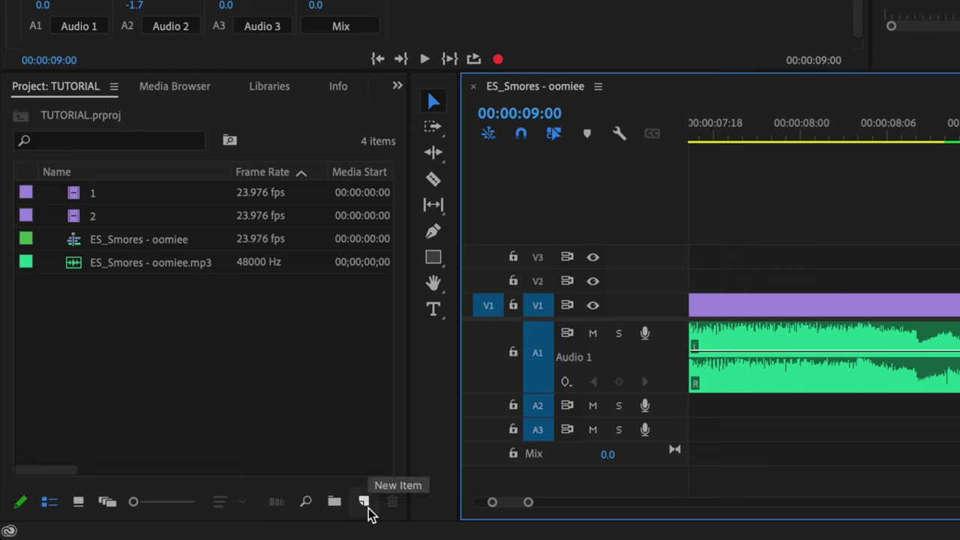
Create a new Transparent Video item from the Project panel's New Item menu
left_click(199, 519)
left_click(386, 482)
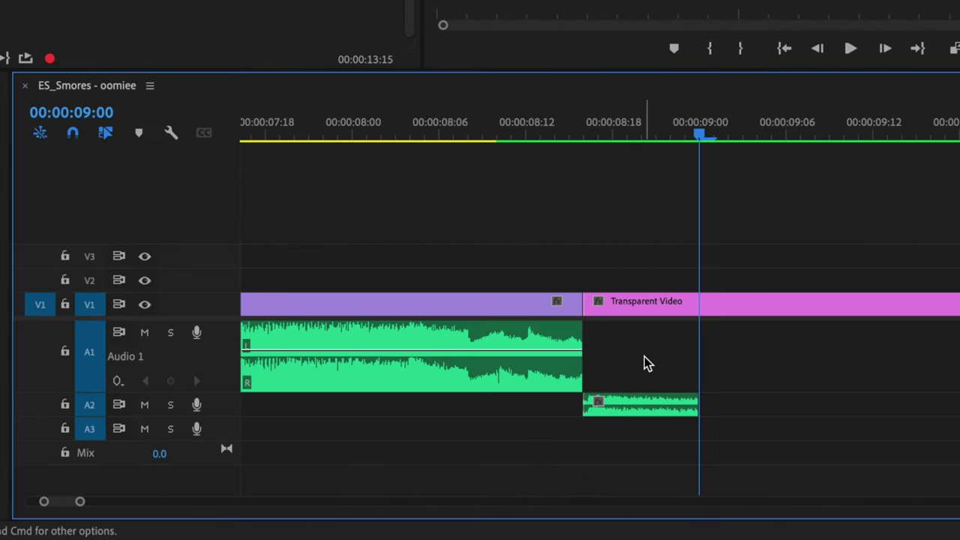
Split the Transparent Video at 00:00:09:06 and delete the part after the cut
left_click_drag(706, 137, 787, 139)
key("super+k")
left_click(831, 296)
key("Delete")
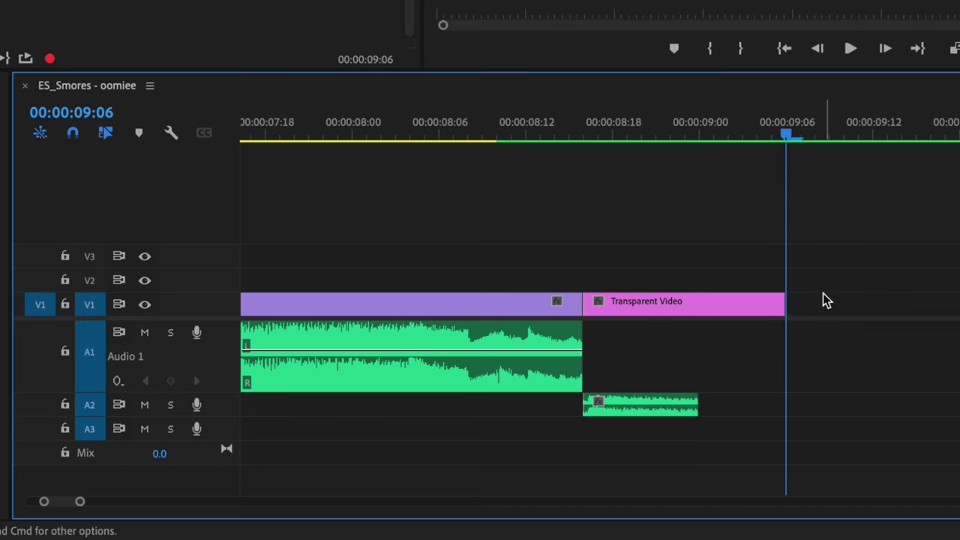
Preview the reverb tail, then extend the Transparent Video clip by 12 frames to 00:00:09:18
left_click(520, 315)
key("space")
left_click(493, 313)
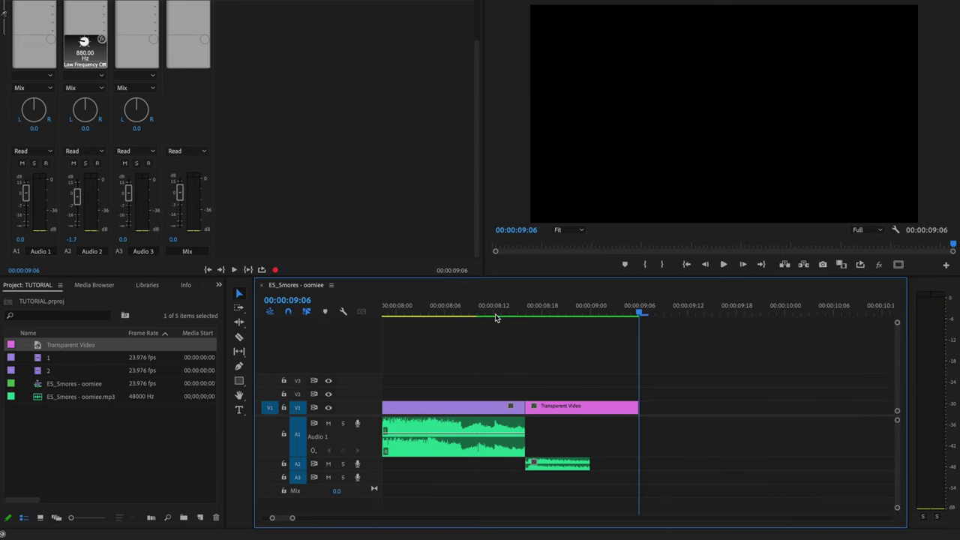
left_click_drag(638, 407, 734, 405)
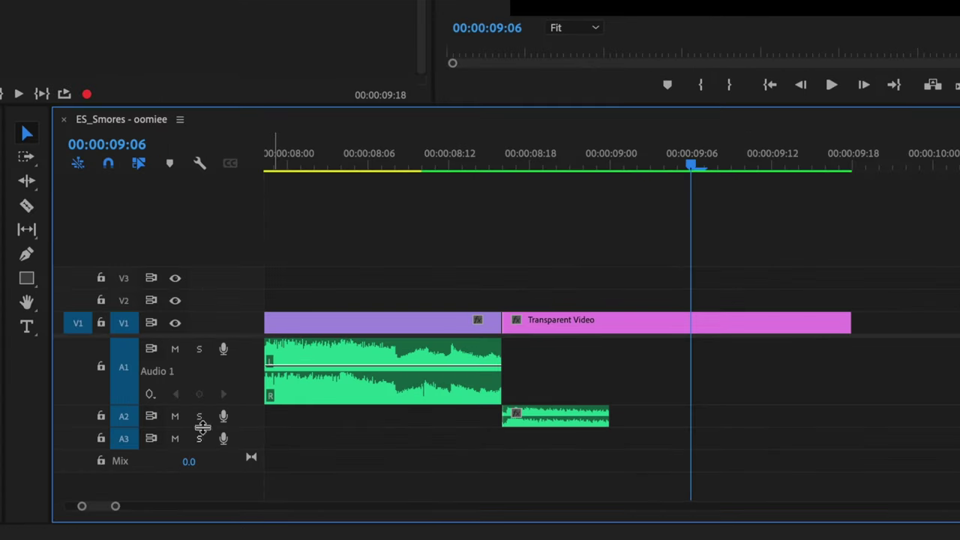
Collapse A1, expand A2 and drag its lower divider down for a larger waveform
double_click(245, 377)
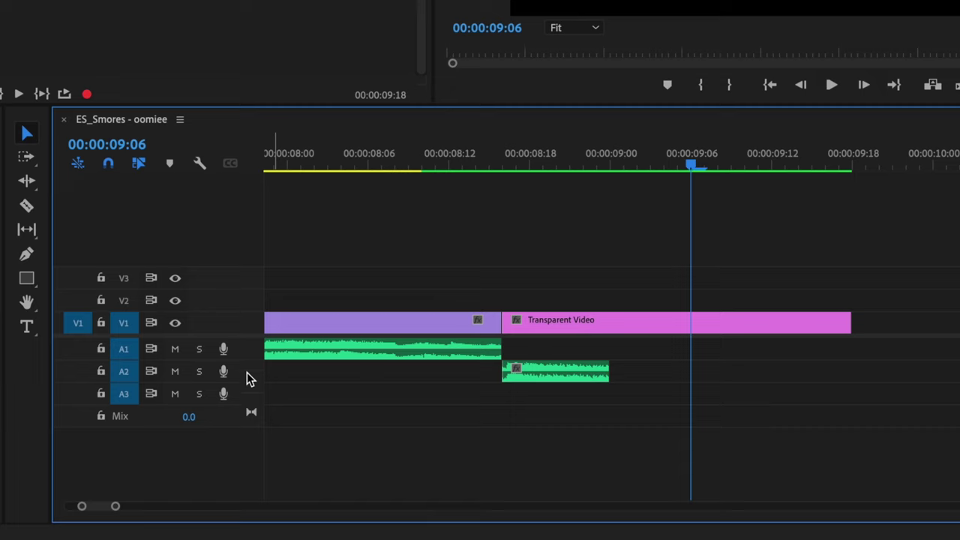
double_click(250, 379)
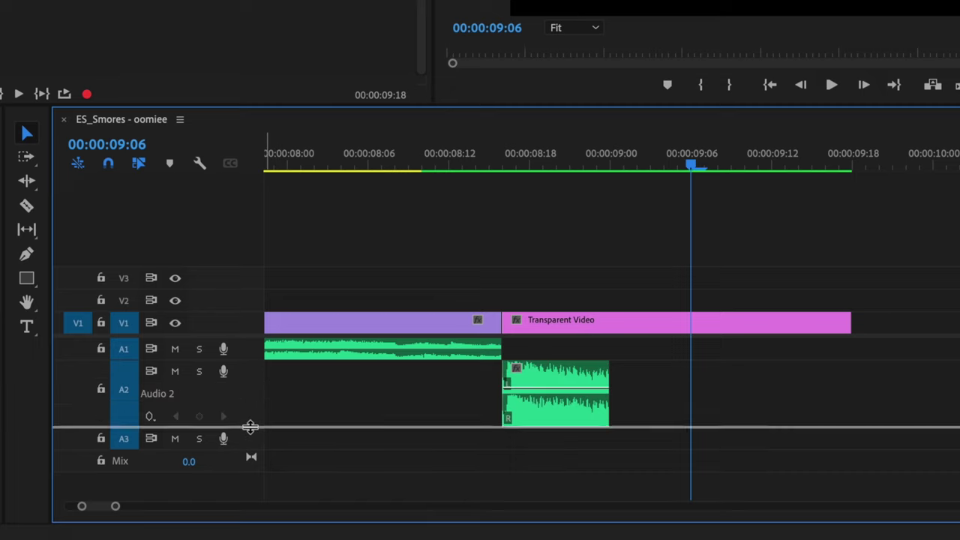
left_click_drag(250, 427, 253, 455)
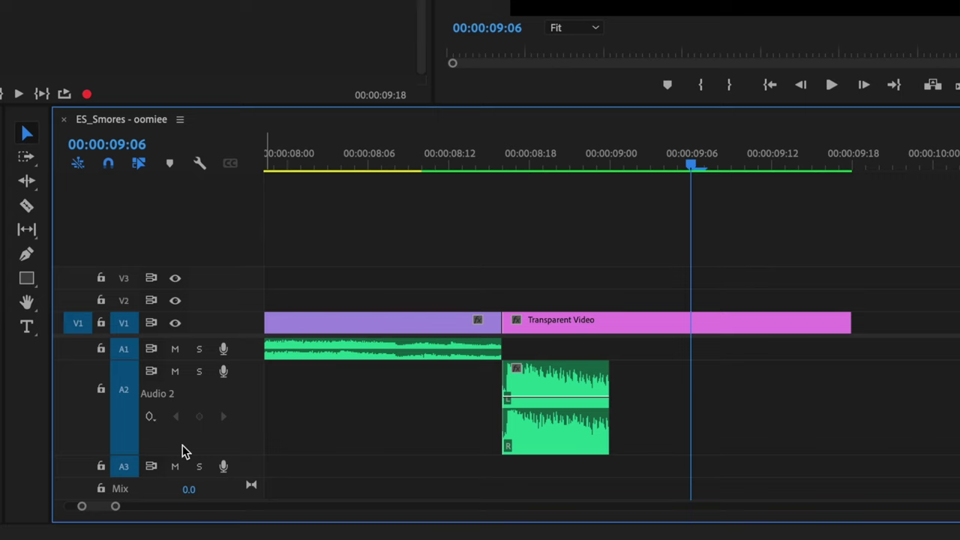
Show the A2 track's Track Keyframes > Volume line in place of clip keyframes
right_click(202, 439)
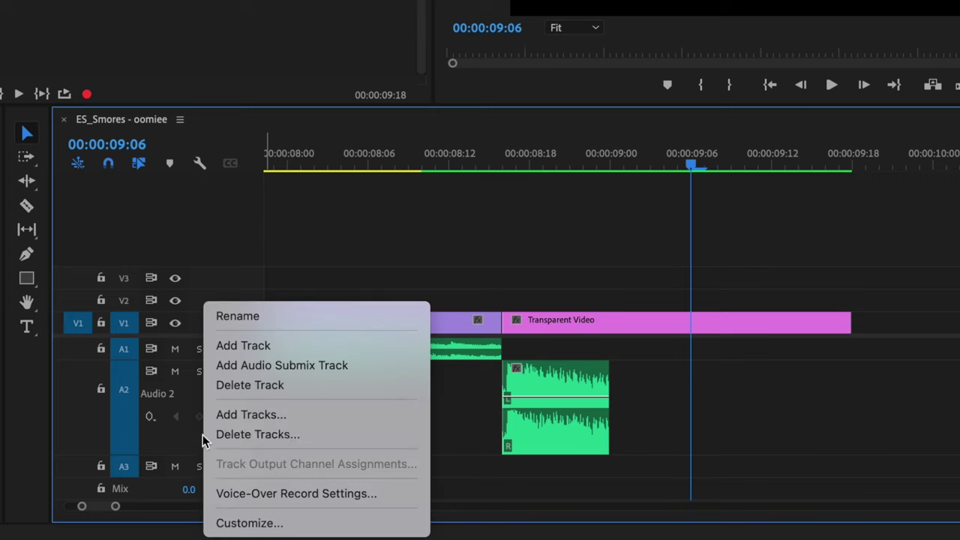
left_click(267, 529)
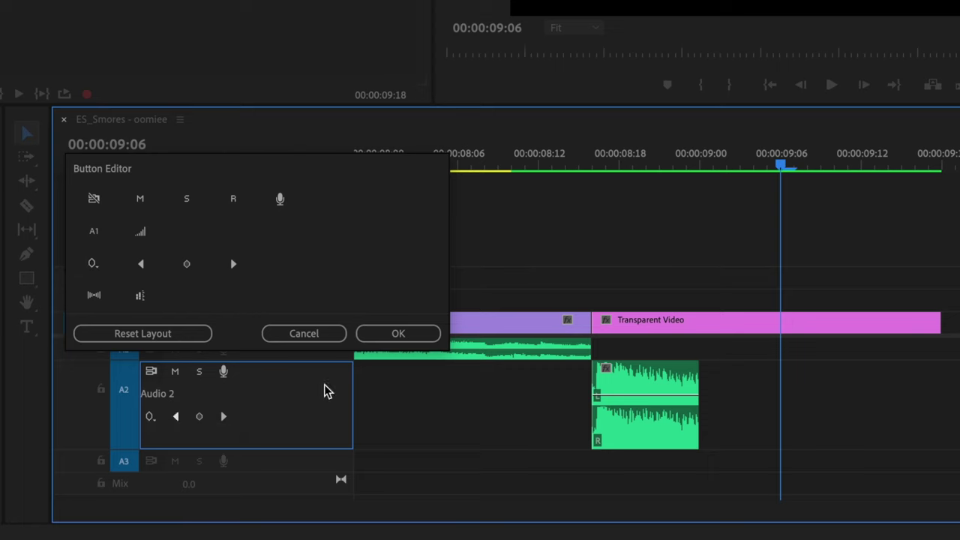
left_click(428, 333)
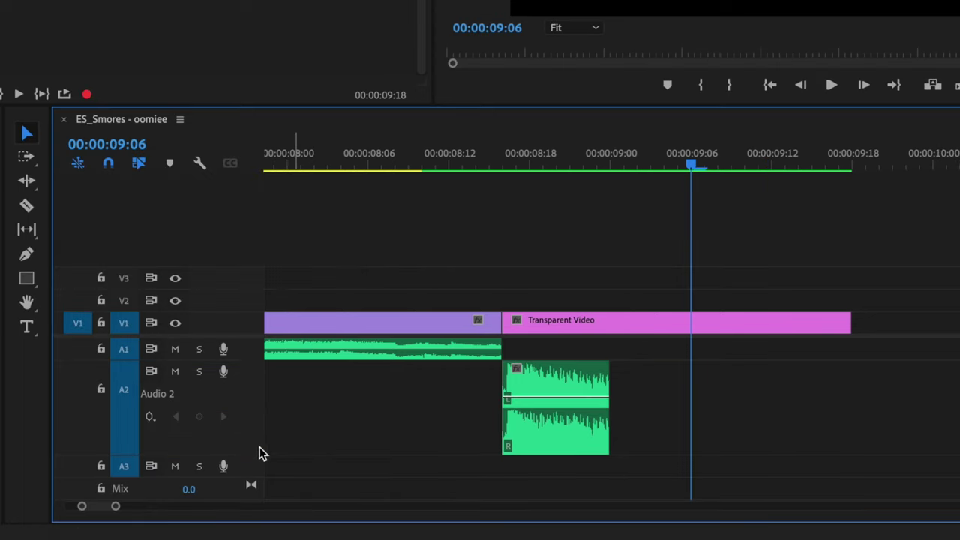
left_click(149, 412)
mouse_move(266, 475)
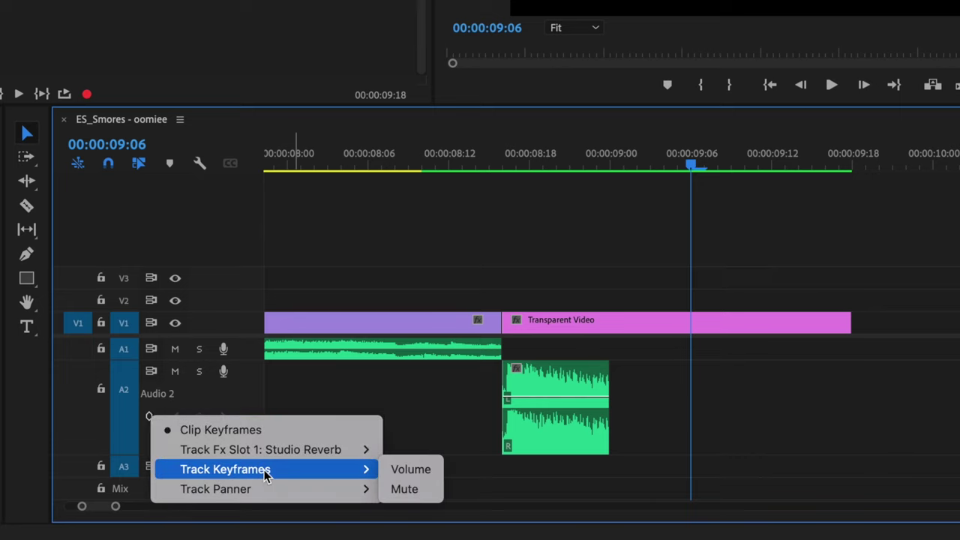
left_click(409, 467)
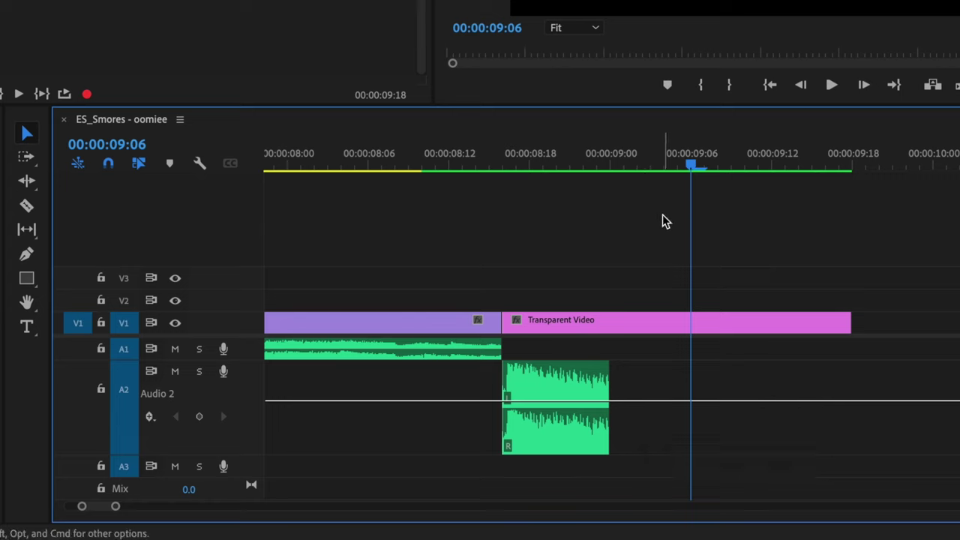
Add A2 volume keyframes at 00:00:09:00 and 00:00:09:16, dropping the second to −∞ dB
left_click_drag(690, 165, 623, 180)
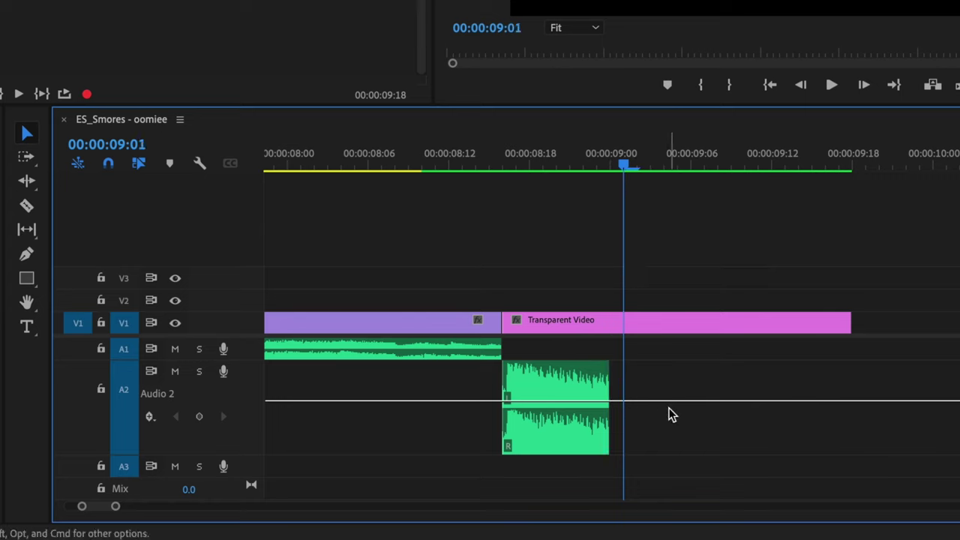
left_click(617, 403, "super")
left_click(837, 402, "super")
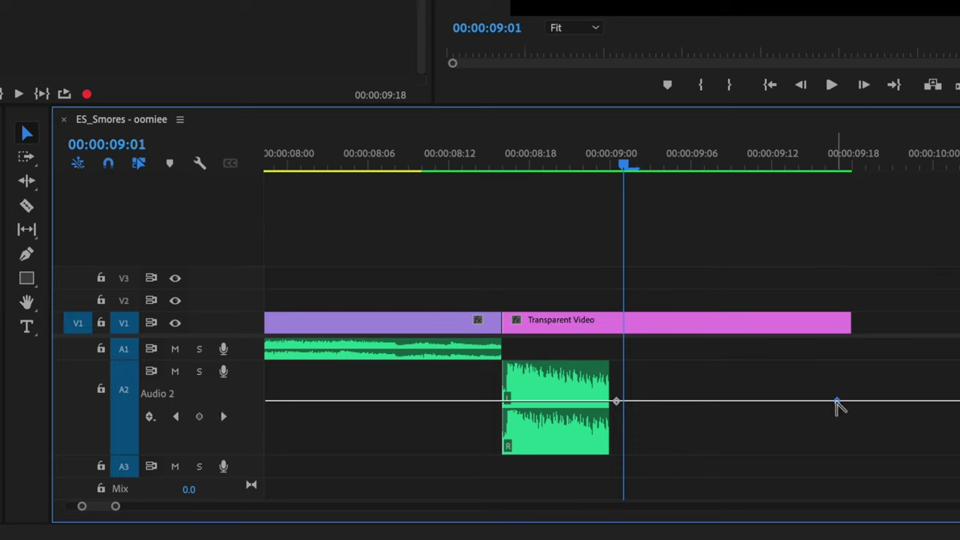
mouse_move(840, 405)
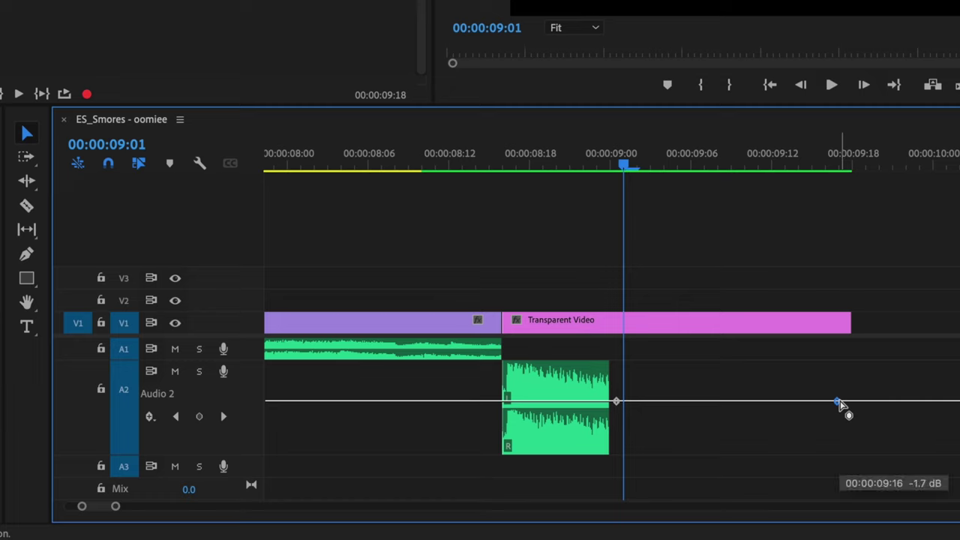
left_click_drag(838, 402, 837, 448)
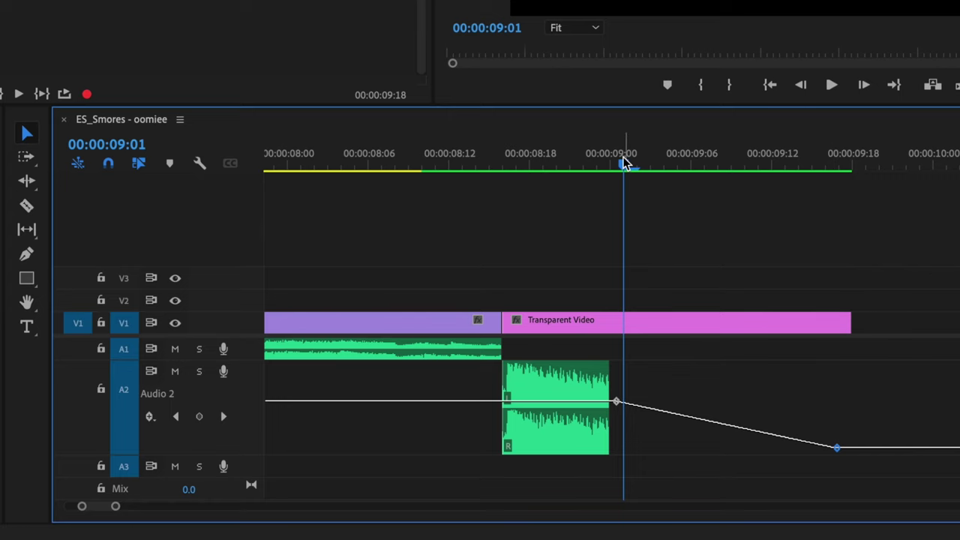
left_click_drag(625, 163, 386, 187)
Extend Transparent Video to about 00:00:10:17 and move the silent keyframe to 00:00:10:12
key("space")
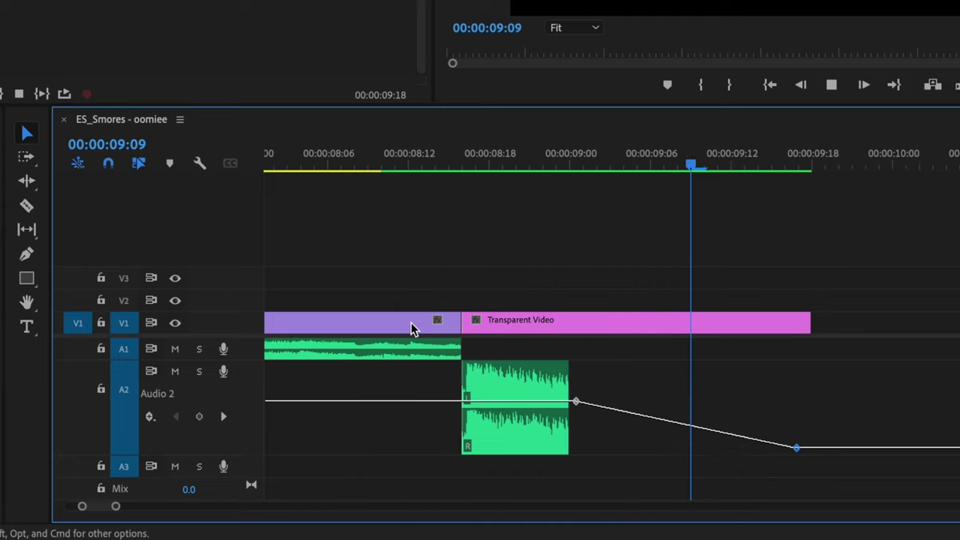
key("space")
left_click_drag(726, 323, 886, 380)
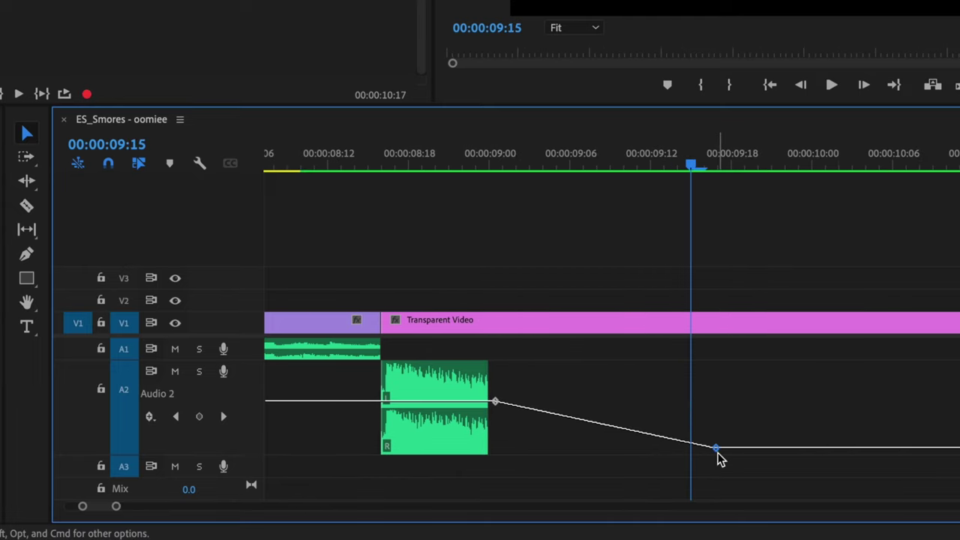
left_click_drag(716, 448, 952, 448)
Zoom out the timeline and play back the longer fade from before the bass hit
key("minus")
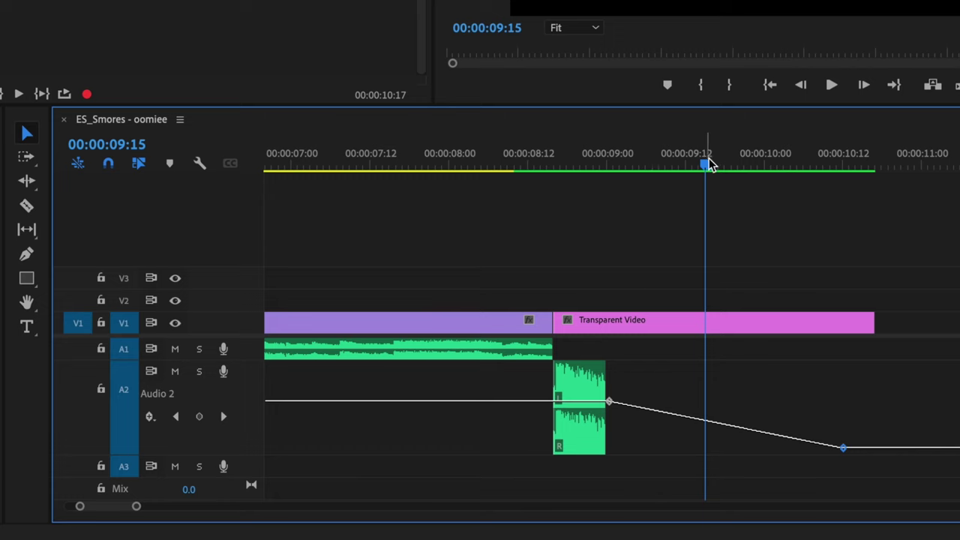
left_click_drag(709, 163, 475, 188)
key("space")
scroll(334, 383, "left", 2)
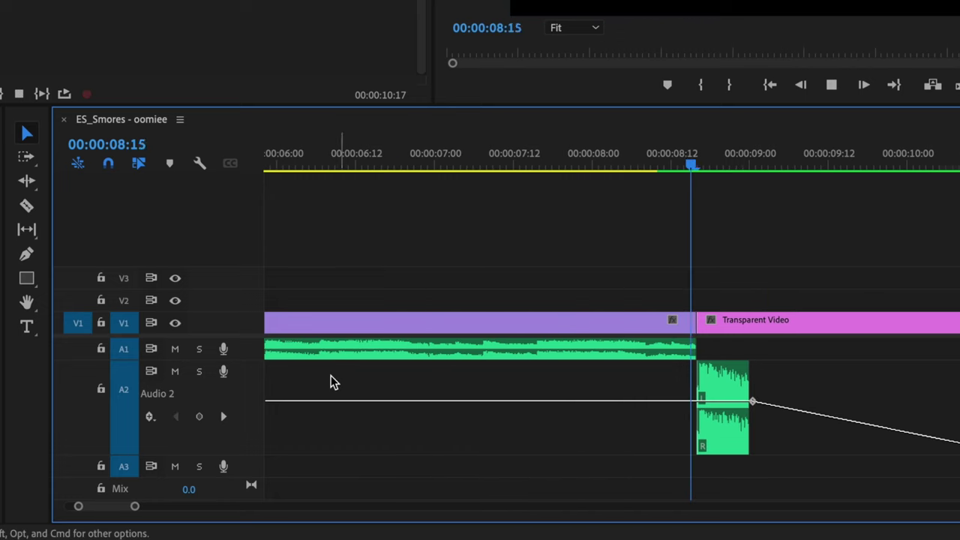
key("space")
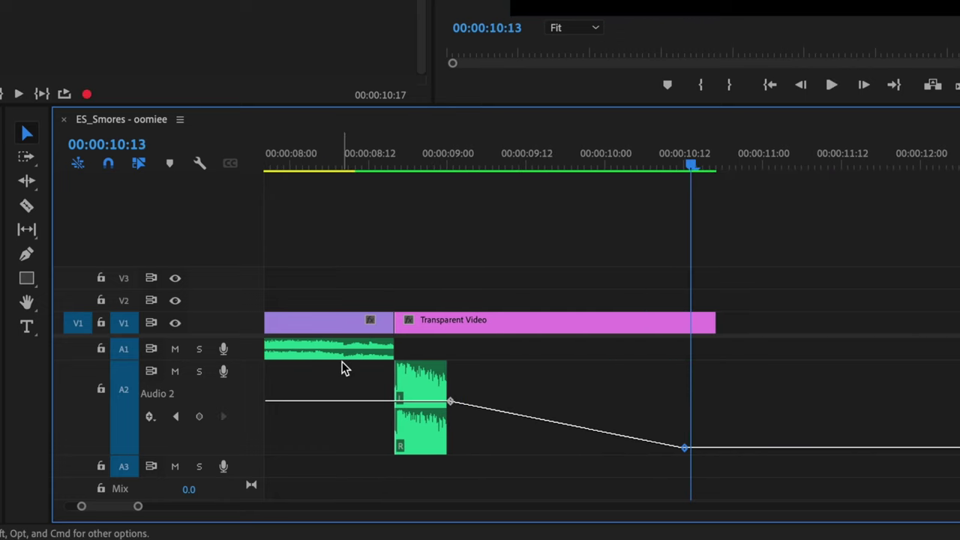